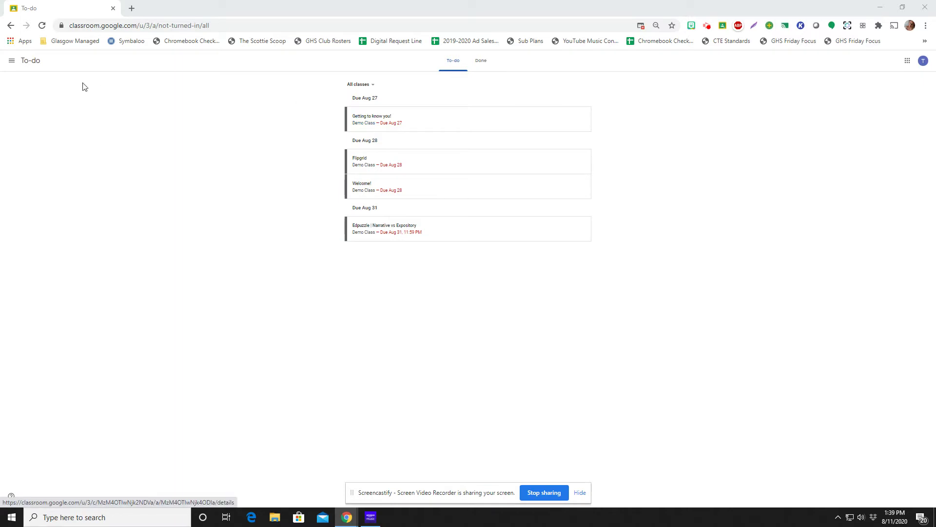
Step: Open the "Getting to know you!" assignment from the To-do list of assigned work
left_click(13, 62)
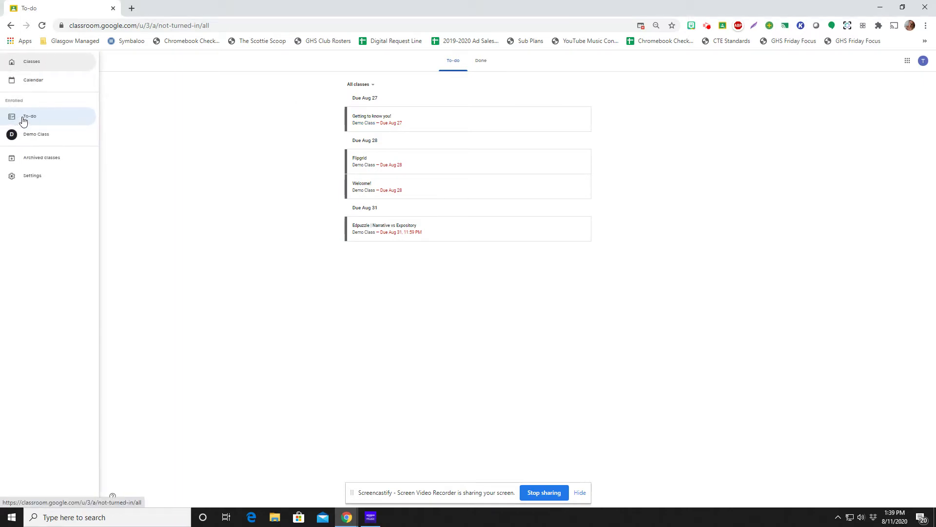
left_click(23, 120)
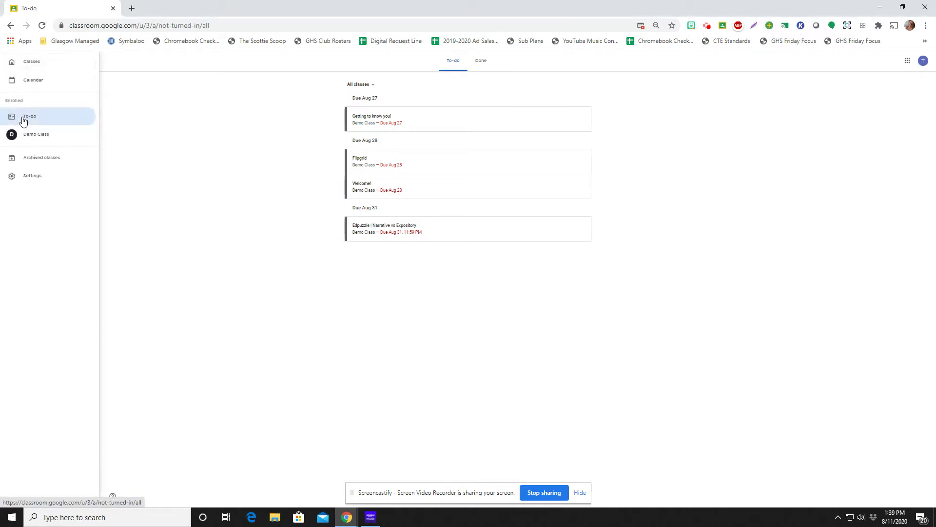
left_click(359, 118)
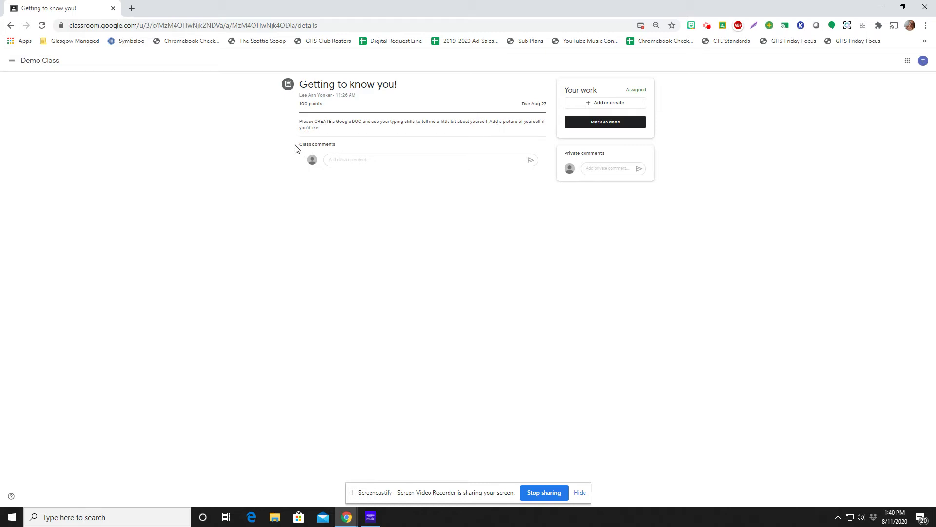
Step: Post the class comment "I can't wait to learn about my classmates!" on the assignment
left_click(336, 160)
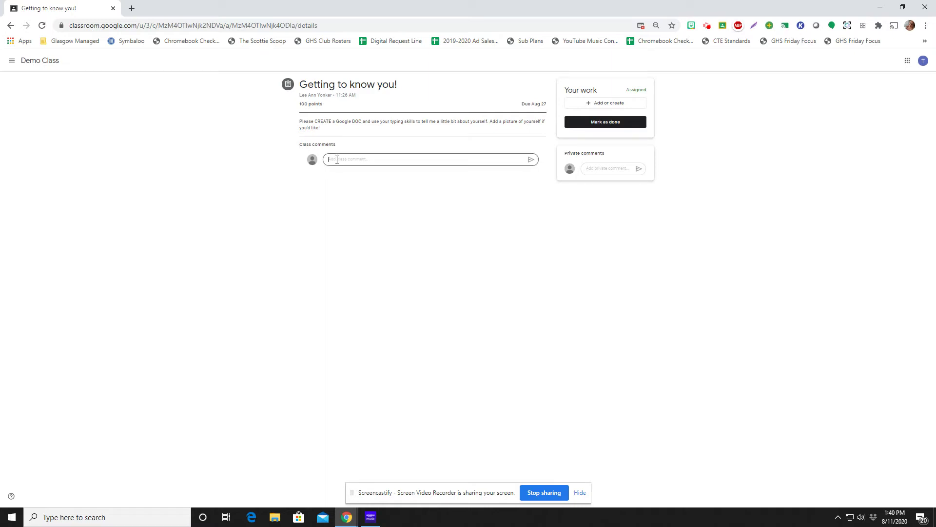
type("I can't wait to learn about my classmates!")
key("Return")
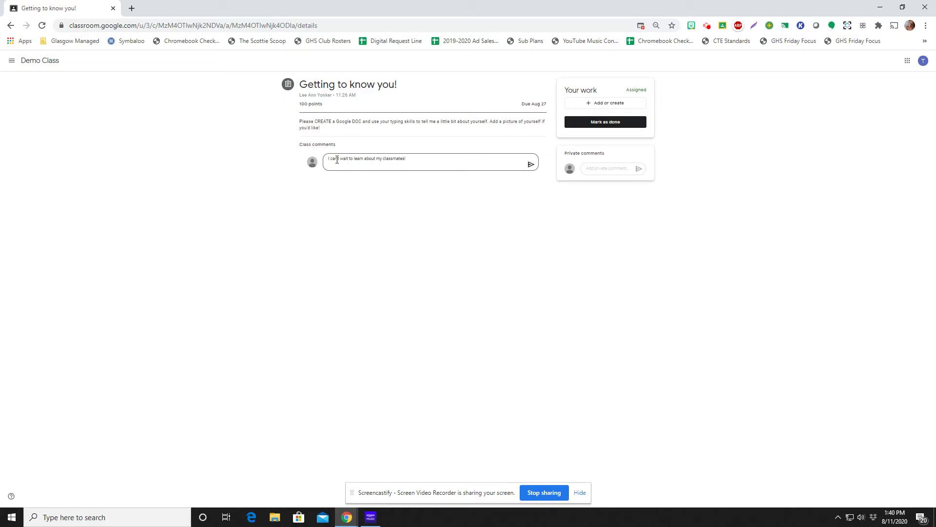
left_click(531, 164)
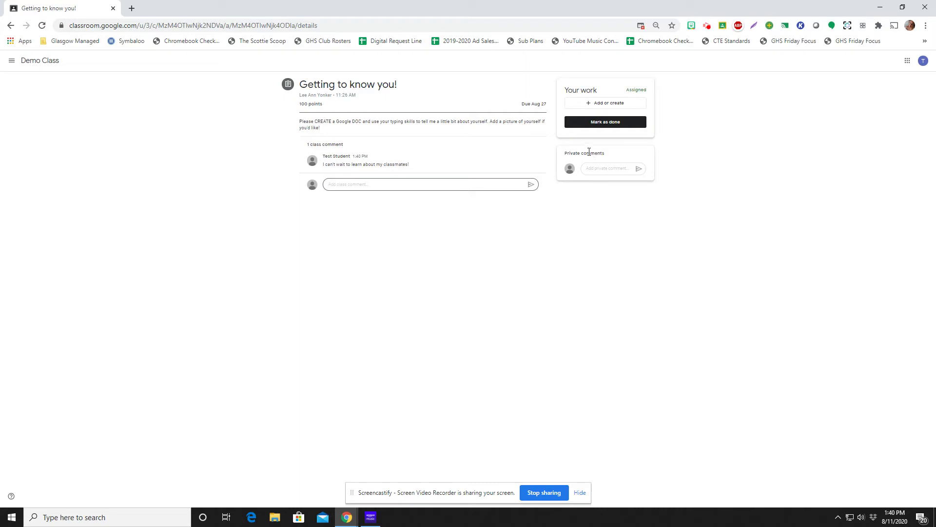
Step: Send the teacher a private comment, addressed by name, saying "I don't know how to create a Google Doc."
left_click(600, 167)
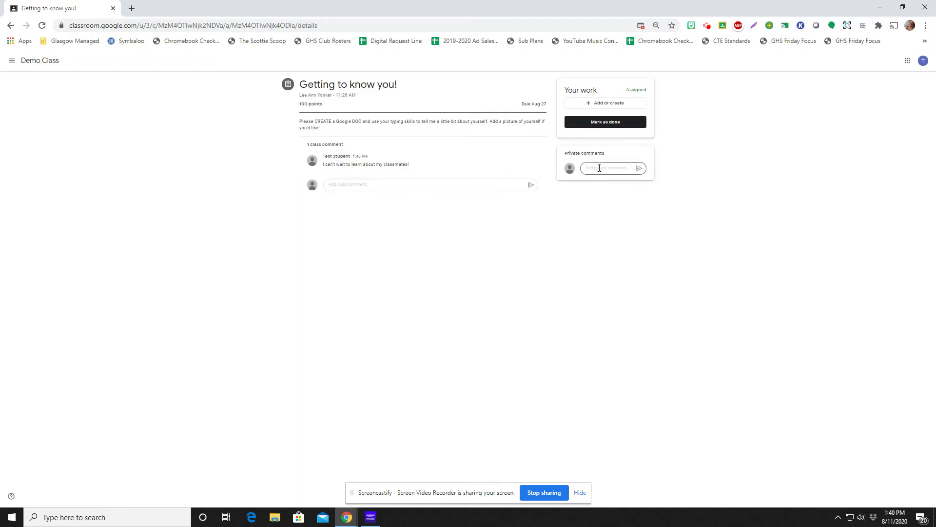
type("Ms. Yonker, I don't know")
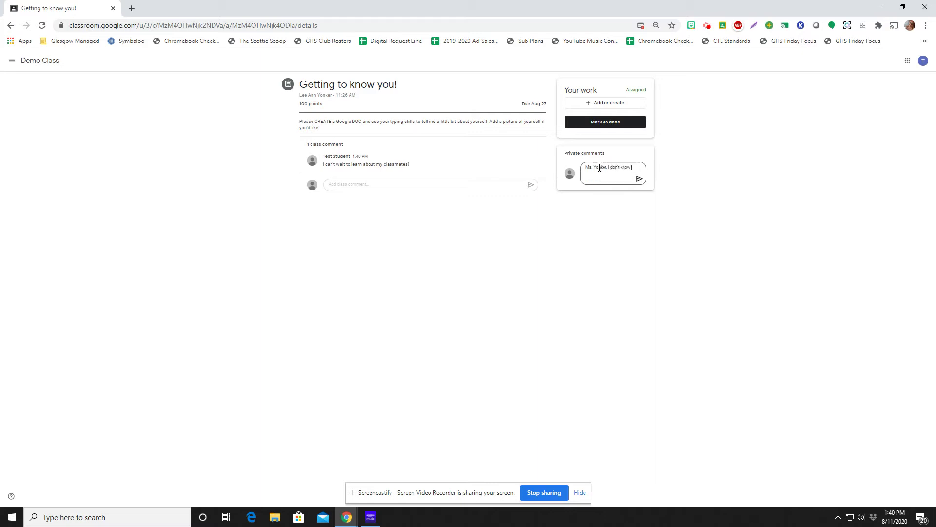
type(" how to creat")
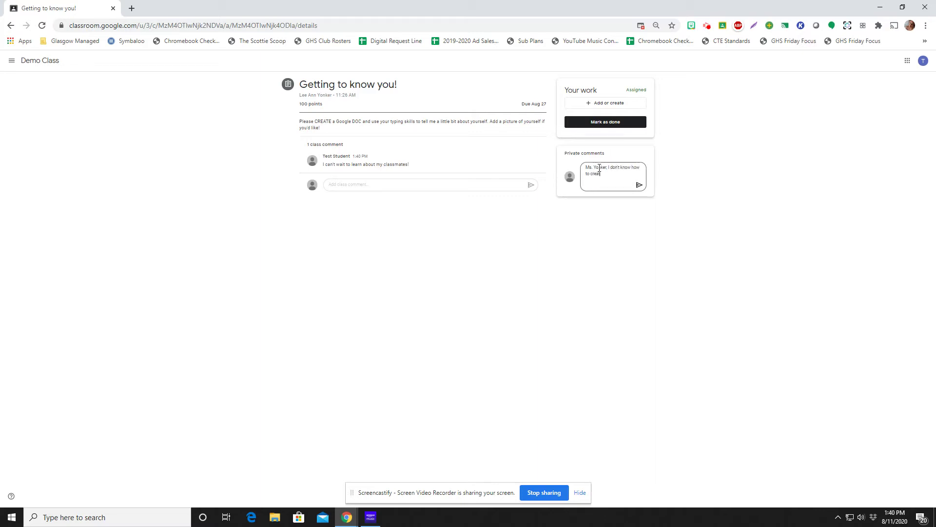
type("e a Google Doc.")
left_click(639, 185)
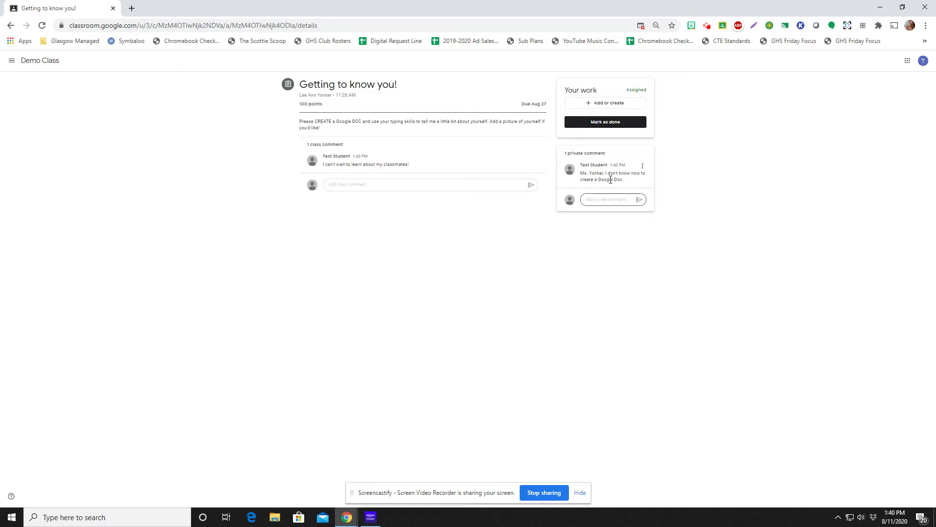
left_click(618, 198)
Step: Create a new Google Doc for the assignment and write a "Hello, my name is" sentence with the full name
left_click(616, 108)
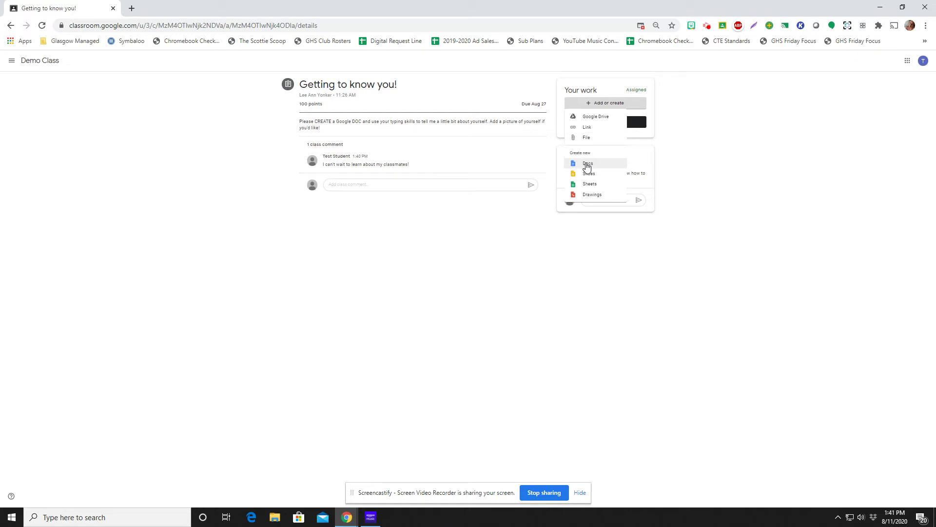
left_click(588, 165)
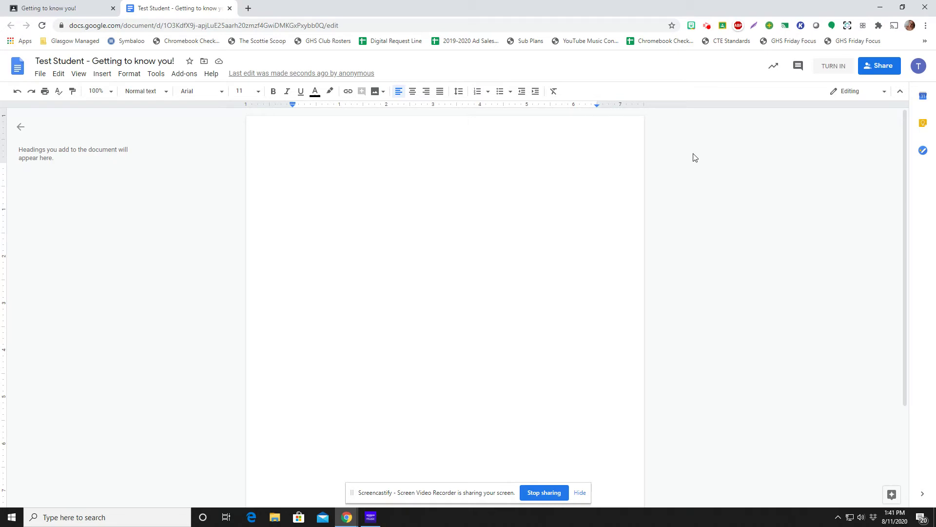
type("Hello, My")
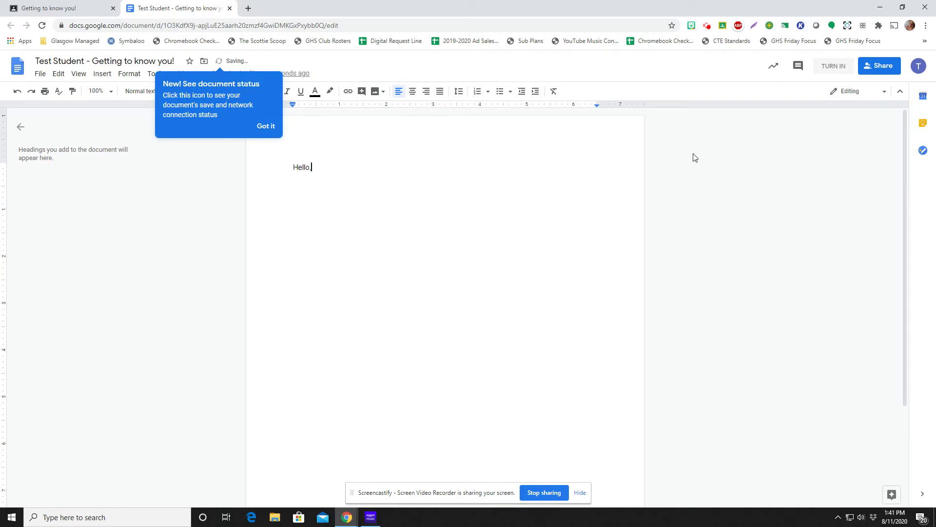
key("BackSpace")
key("BackSpace")
key("BackSpace")
type("my name is Lee Ann Yonker.")
left_click(269, 126)
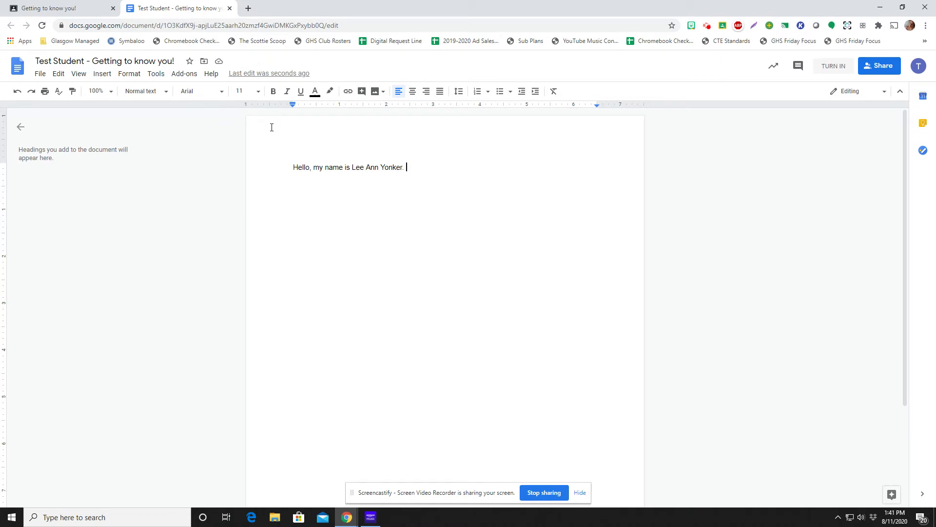
Step: Dictate more text after the greeting with voice typing, allowing microphone access, and end the paragraph with a period
left_click(152, 77)
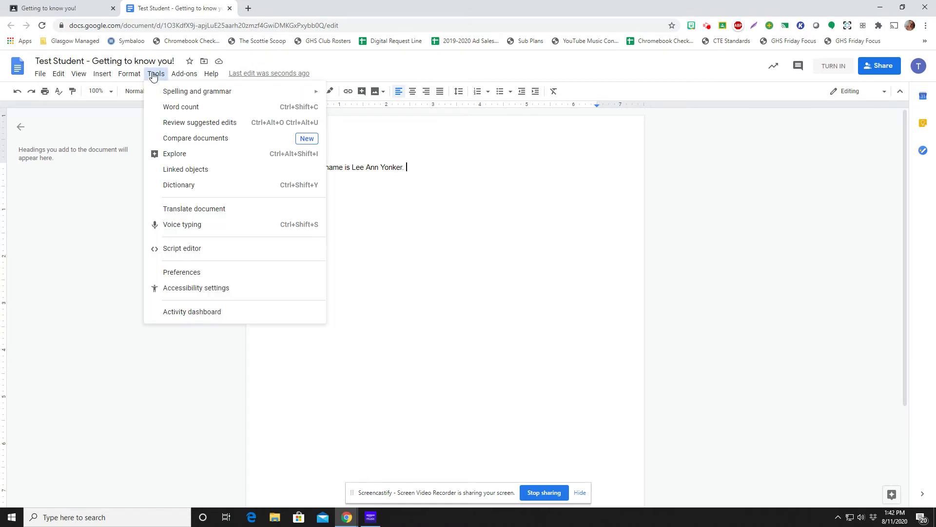
left_click(164, 227)
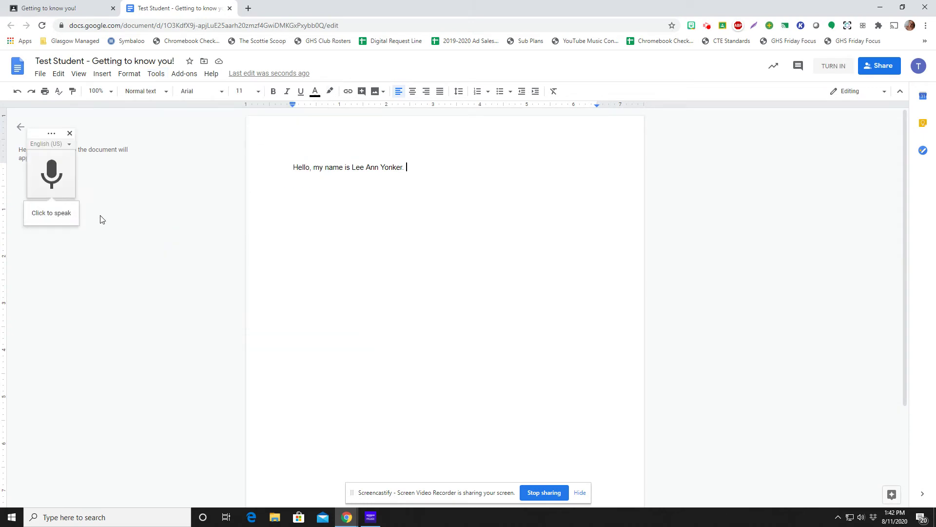
left_click(48, 214)
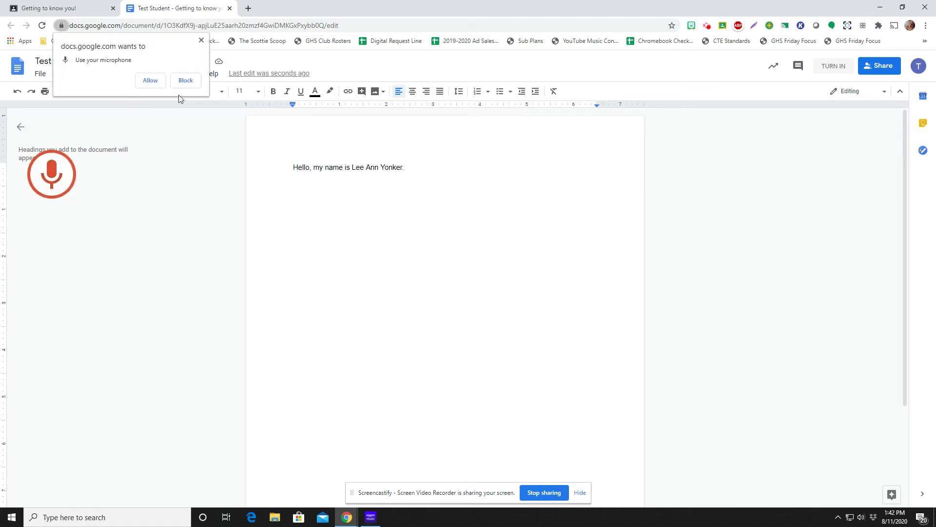
left_click(151, 83)
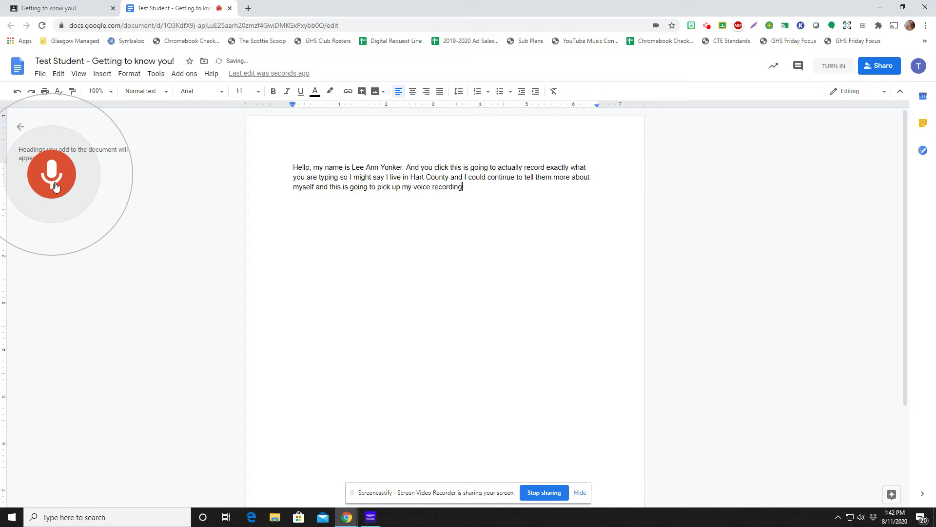
left_click(54, 186)
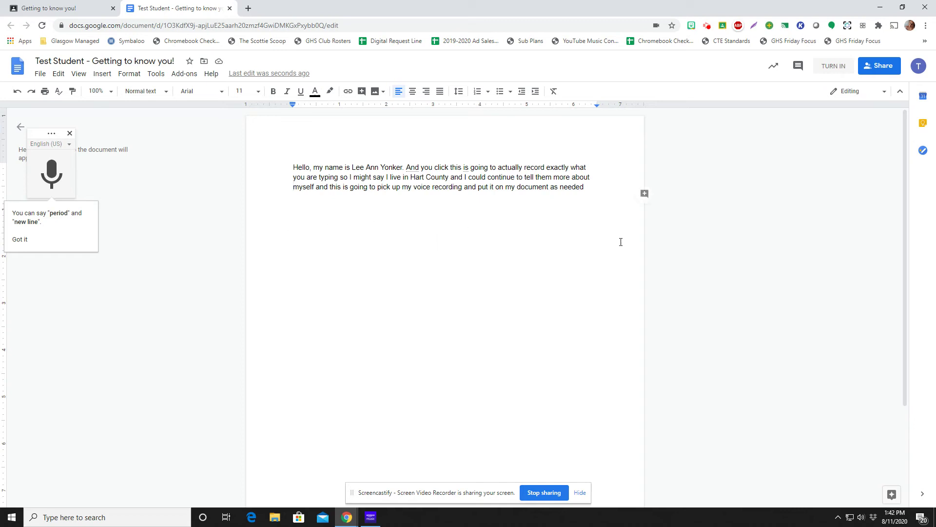
left_click(587, 190)
key("BackSpace")
Step: Recheck the assignment instructions in Classroom, return to the document and close voice typing
left_click(49, 8)
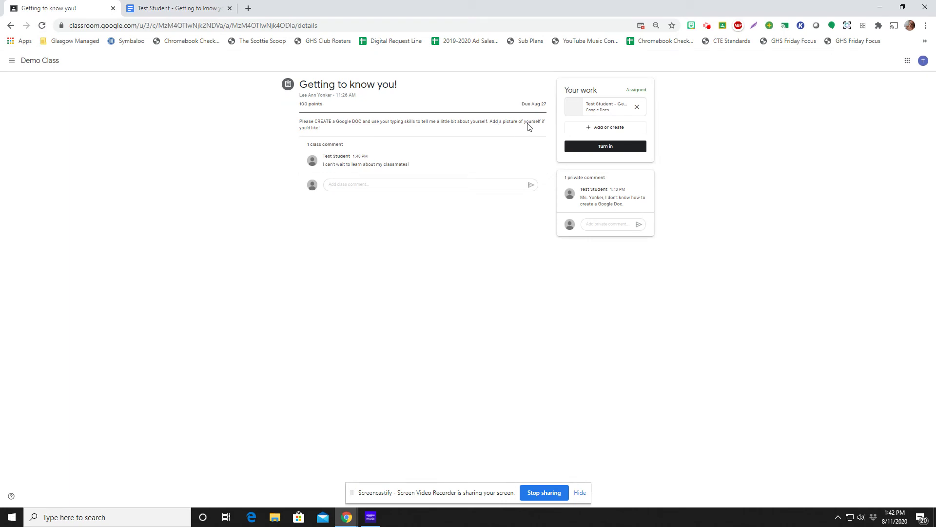
left_click(163, 10)
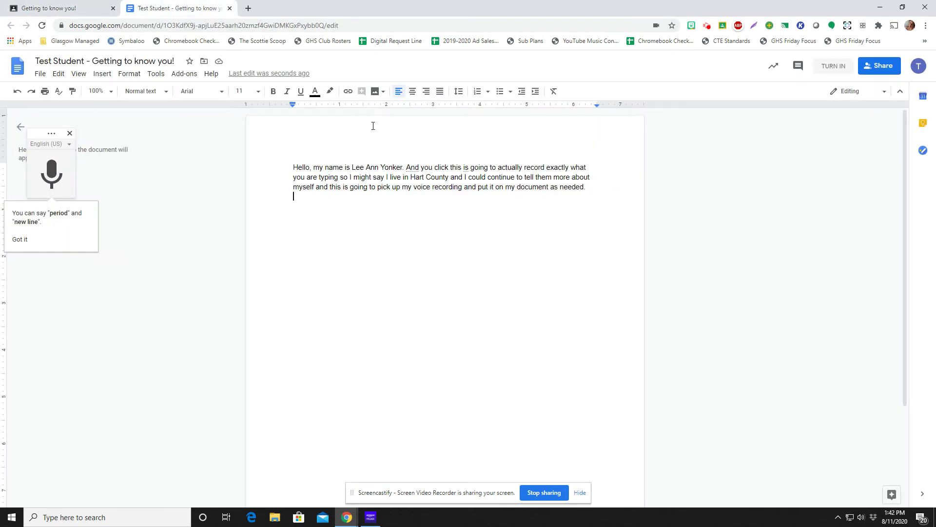
left_click(69, 133)
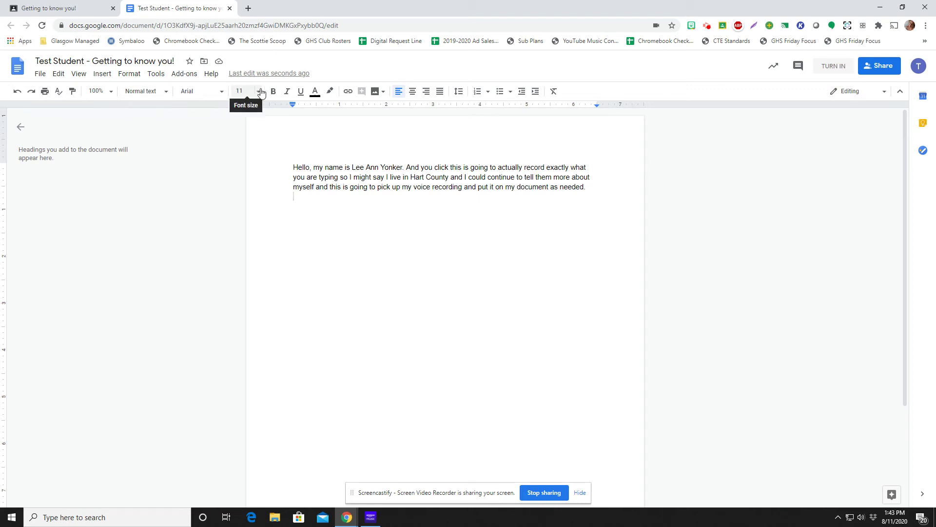
Step: Search the web for "hart county ky" images and insert the photo of the brick building with a flagpole below the paragraph
left_click(375, 92)
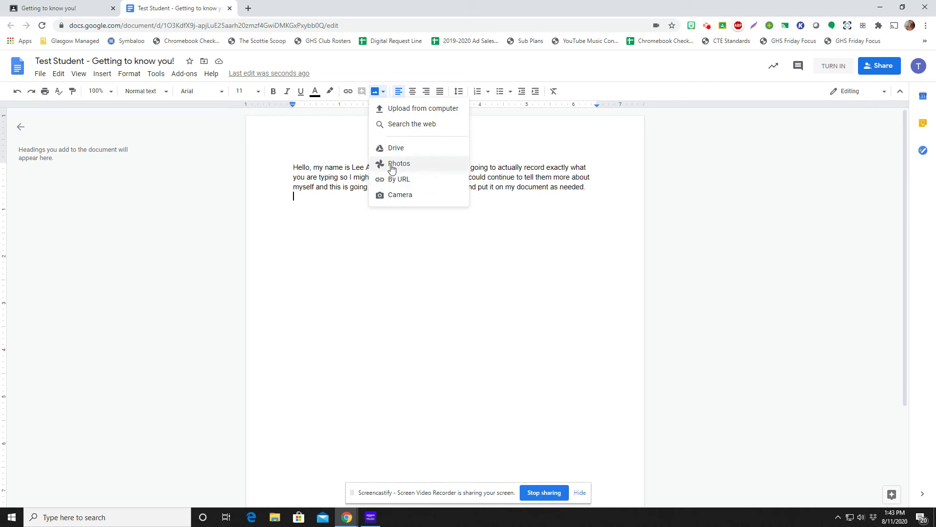
left_click(408, 126)
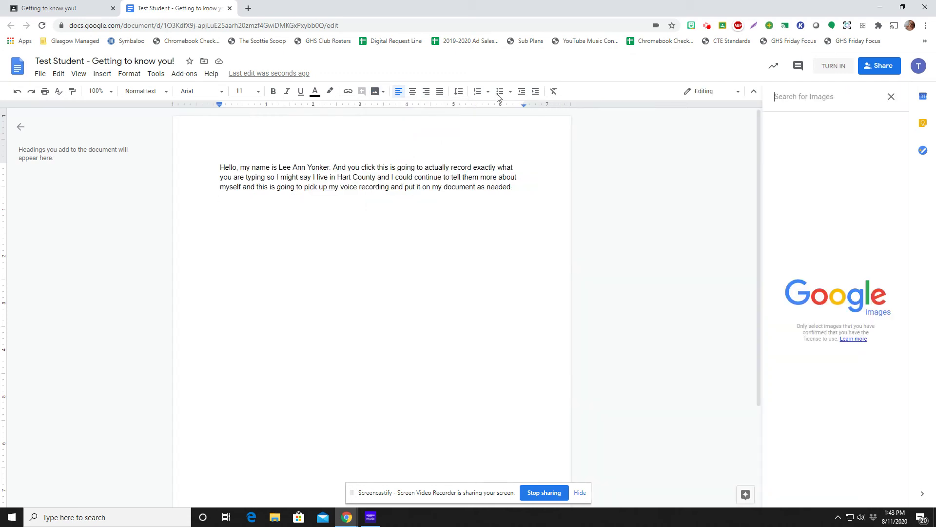
type("har")
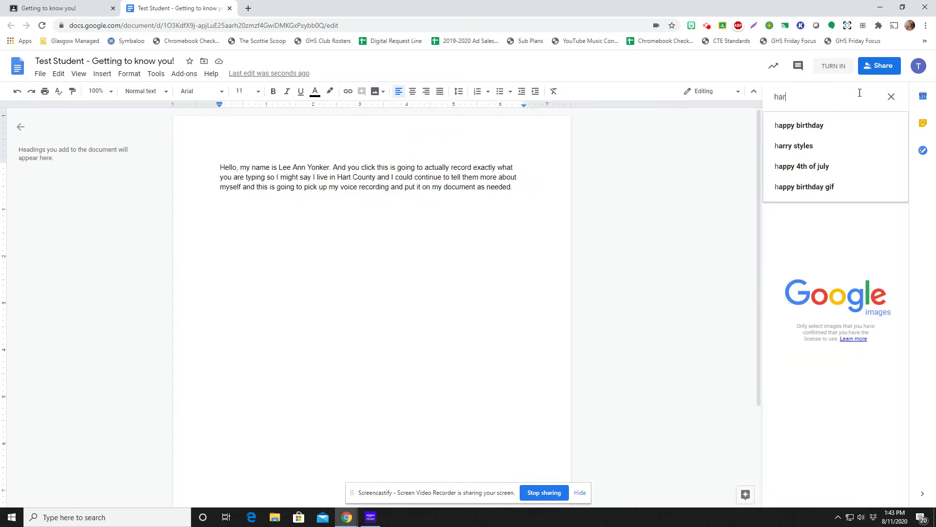
type("t county")
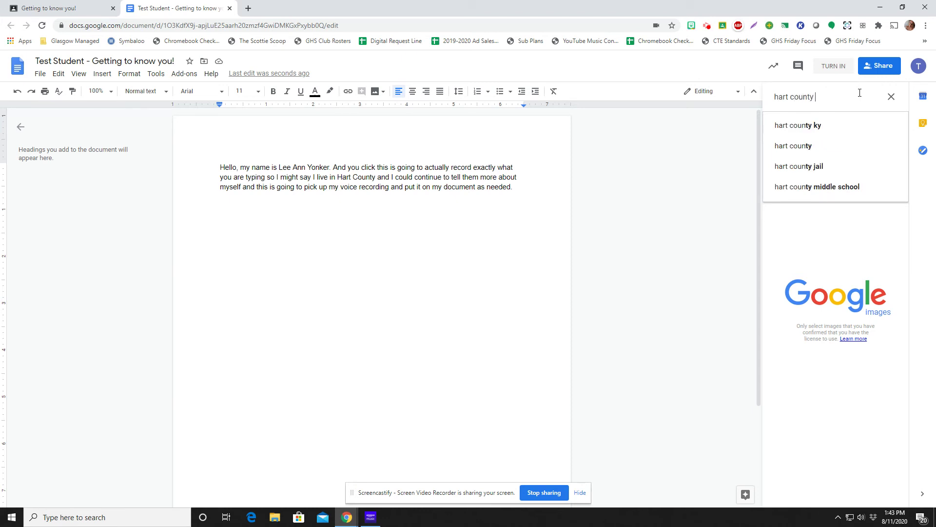
left_click(828, 126)
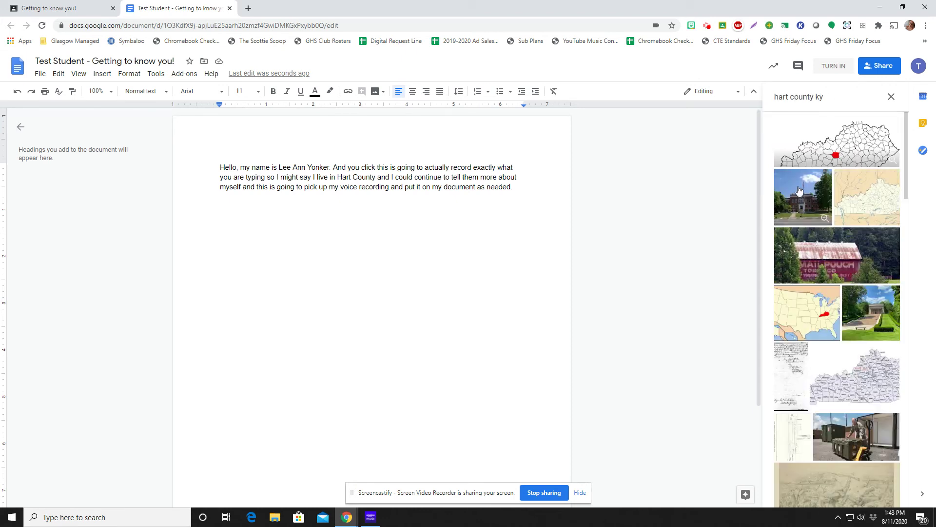
left_click(802, 197)
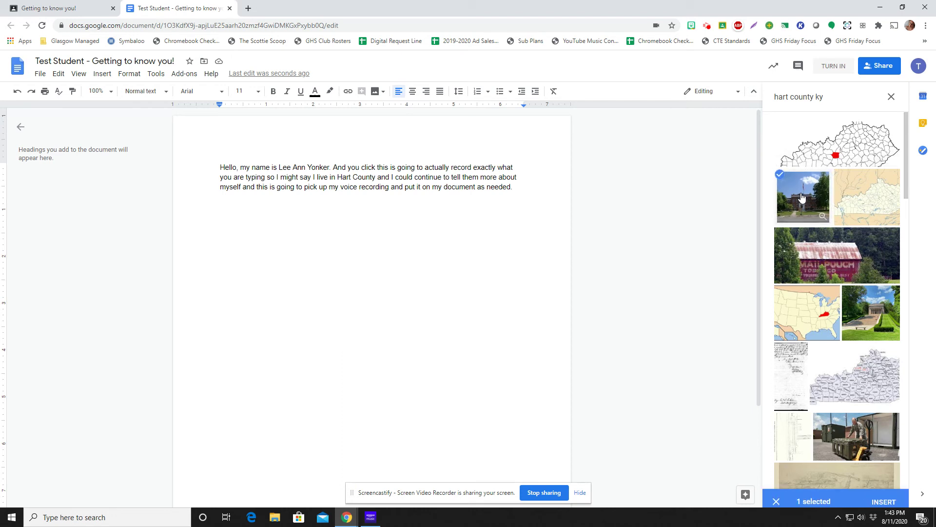
double_click(802, 197)
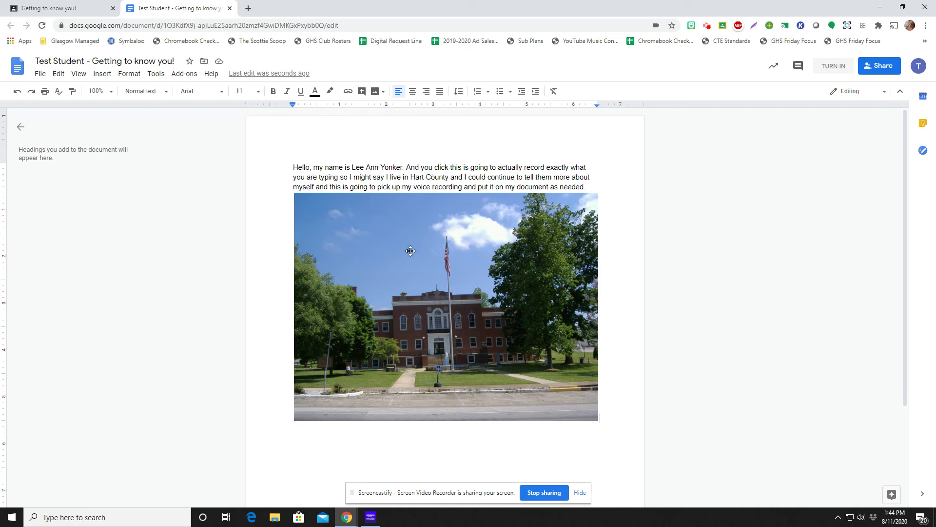
Step: Close the document and turn in the "Getting to know you!" assignment with it attached
left_click(230, 8)
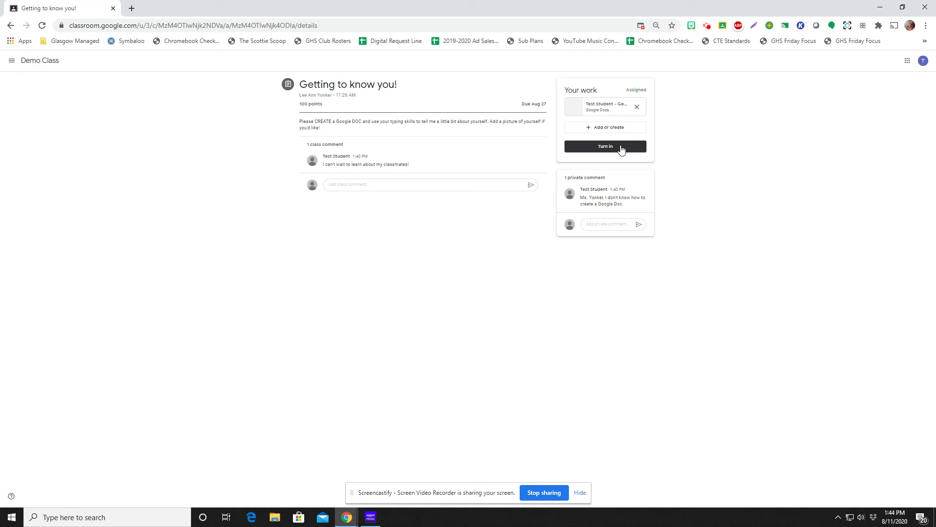
left_click(621, 148)
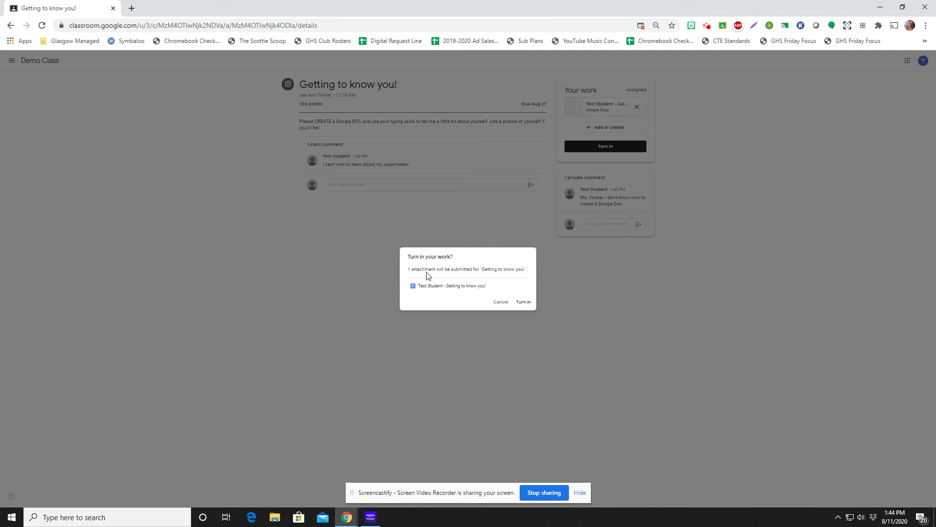
left_click(519, 303)
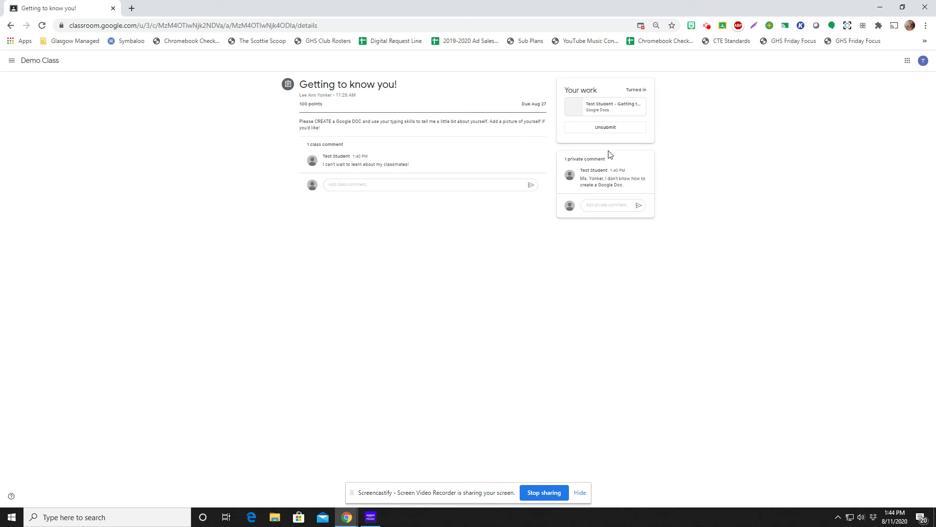
Step: View the turned-in document from the assignment page and close it again
left_click(613, 109)
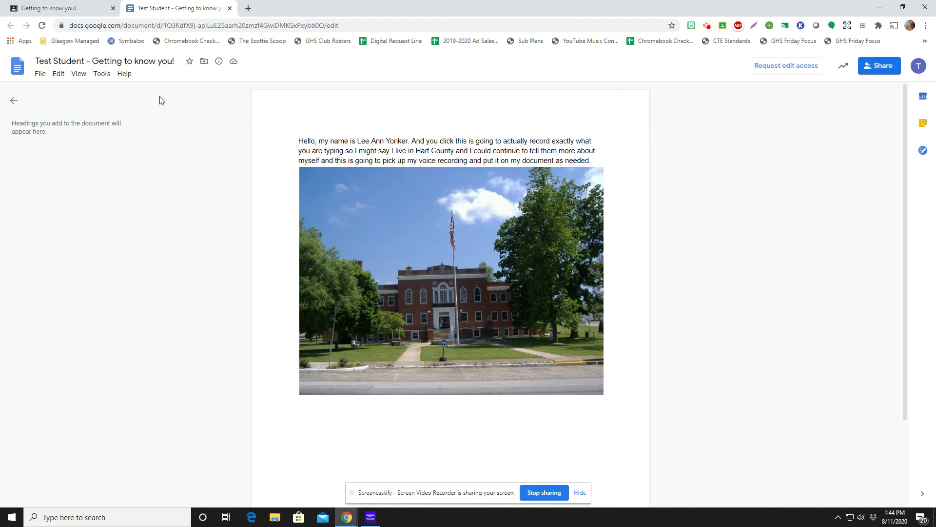
left_click(230, 8)
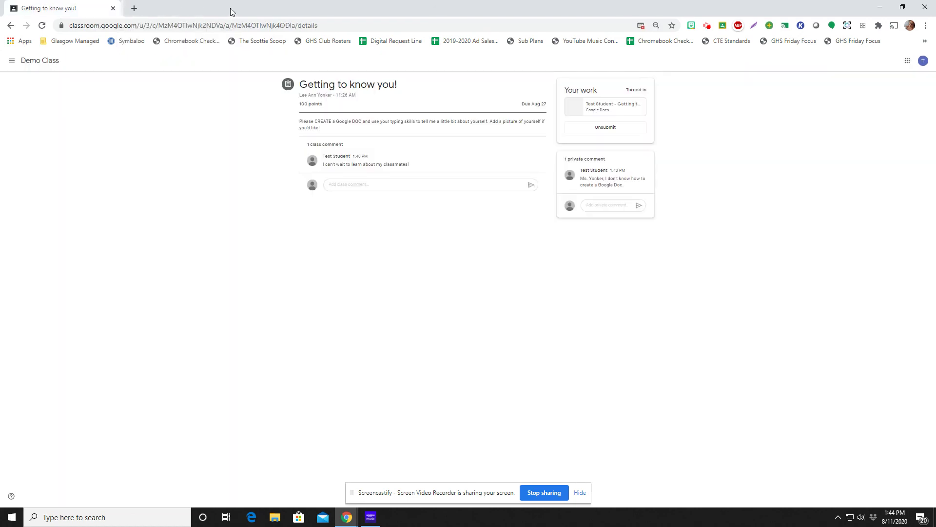
Step: Unsubmit the "Getting to know you!" assignment, and open its attached document for editing and close it again
left_click(616, 128)
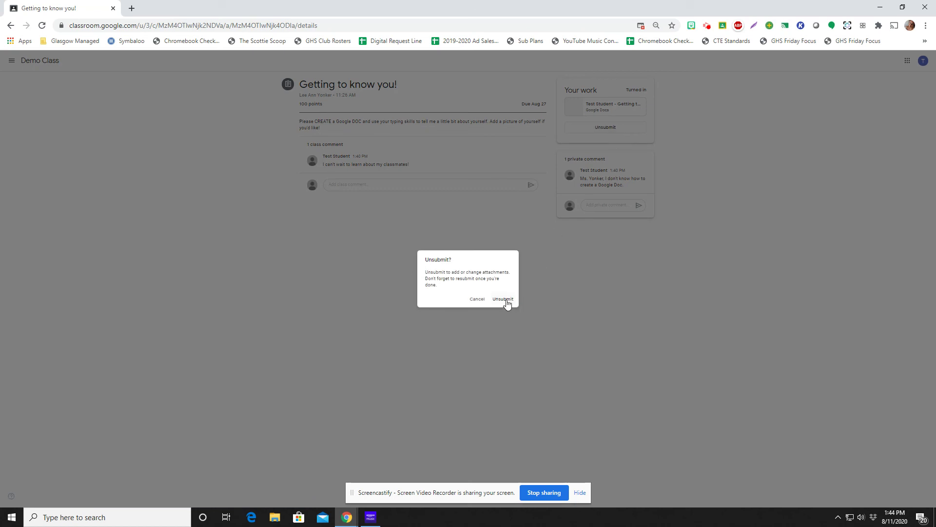
left_click(505, 300)
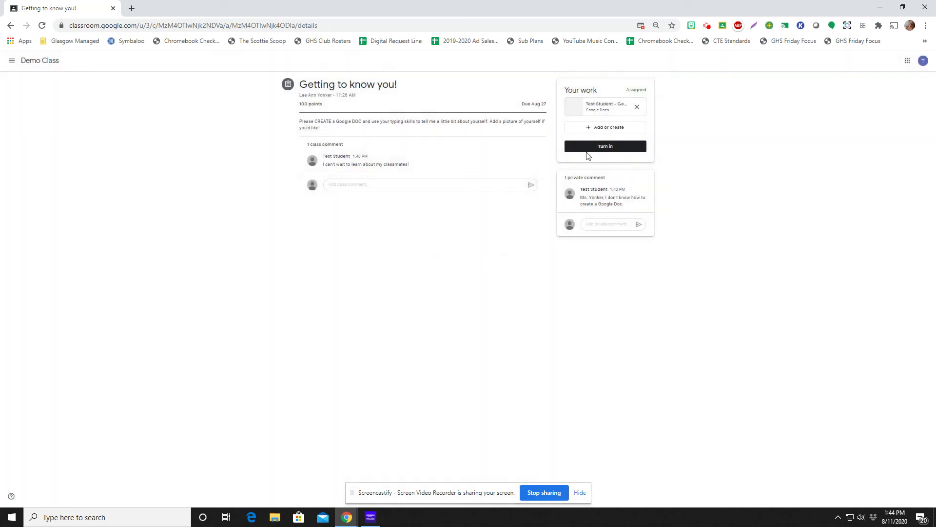
left_click(582, 108)
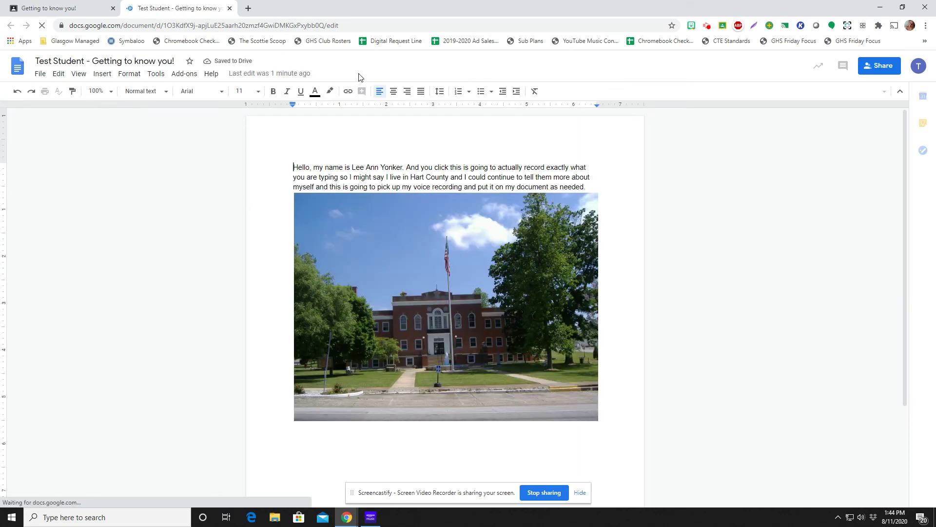
left_click(230, 8)
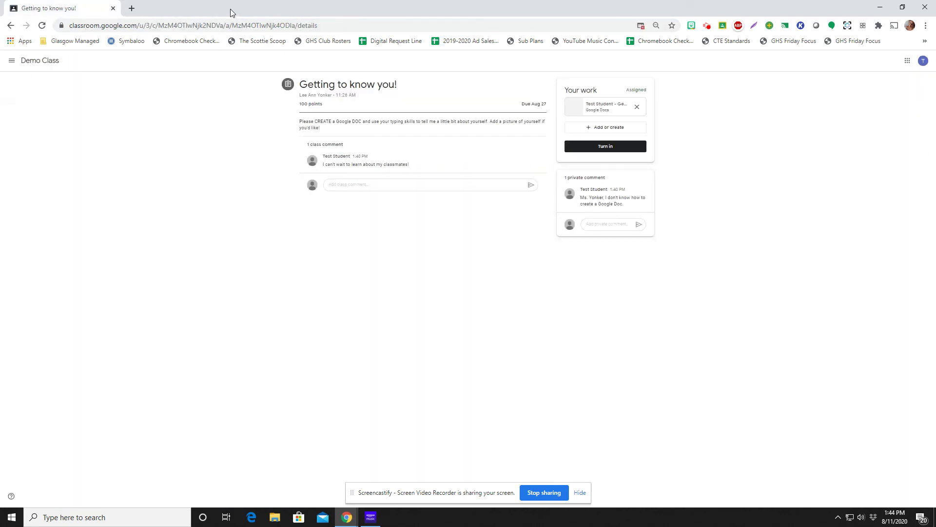
Step: Resubmit the "Getting to know you!" assignment with the Google Doc attached
left_click(585, 148)
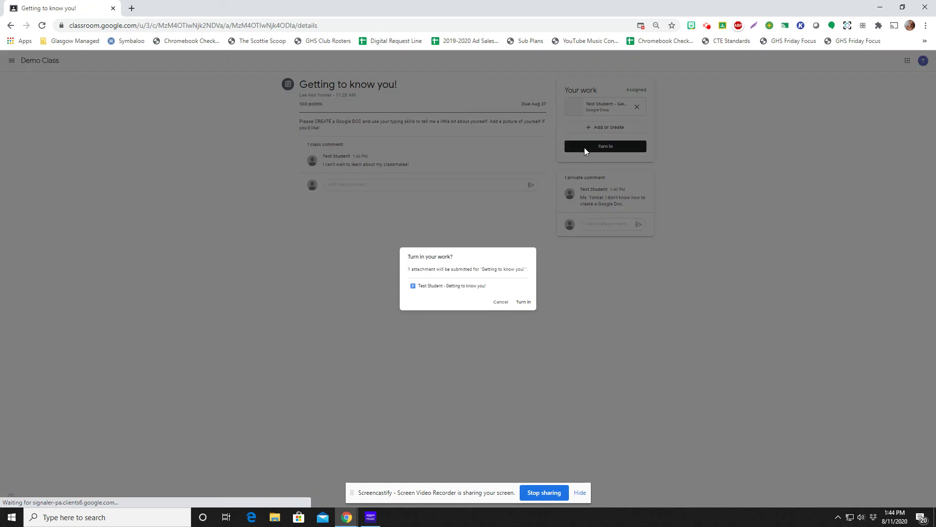
left_click(528, 303)
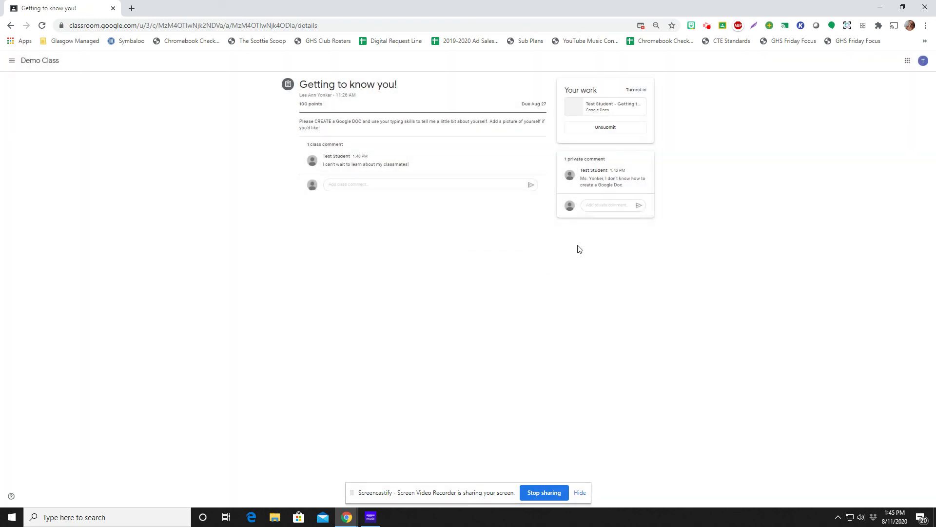
Step: Open the To-do list to view the outstanding assignments for all classes
left_click(11, 61)
left_click(69, 117)
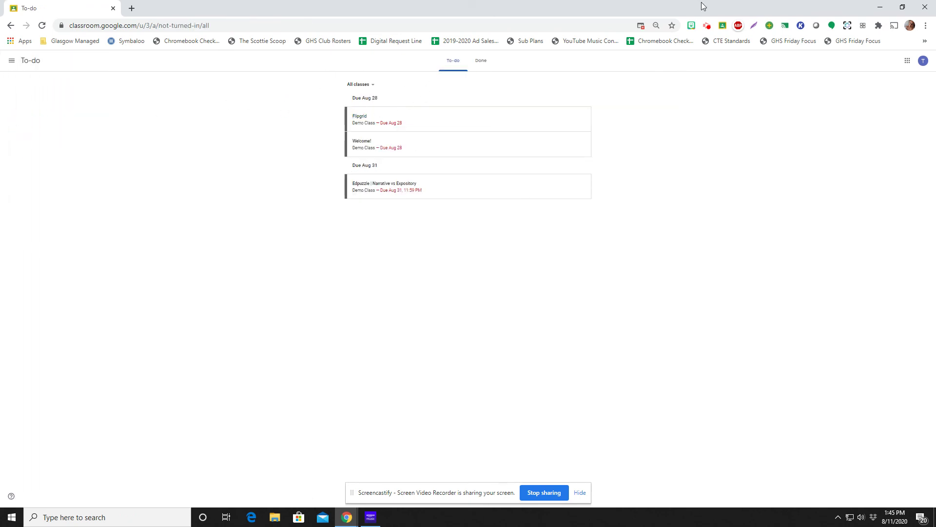
left_click(708, 26)
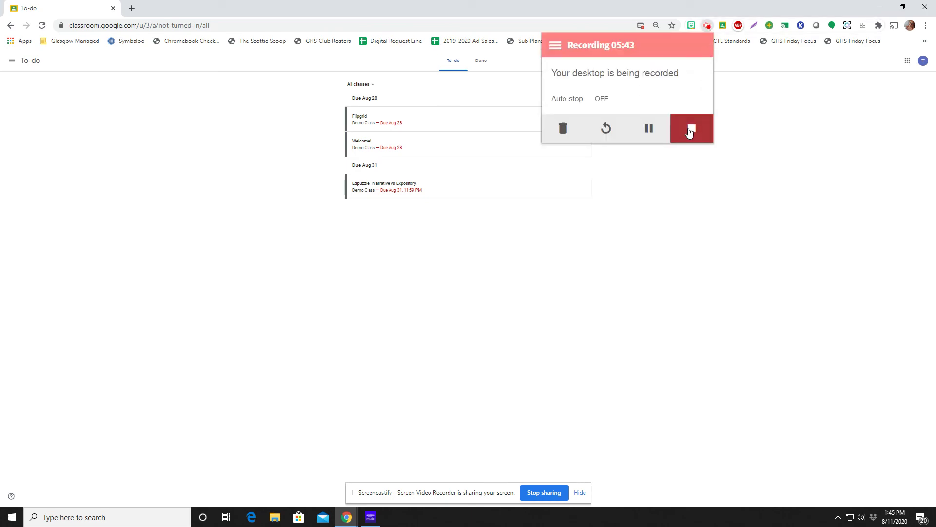